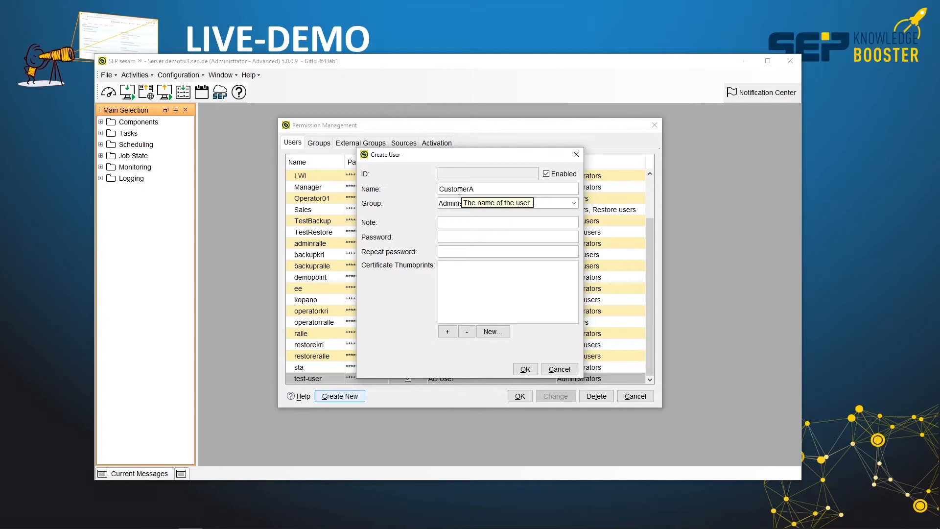
Step: Assign CustomerA to the Restore users group, add the note "Demo", enter and repeat the account password, and create the user
click(455, 204)
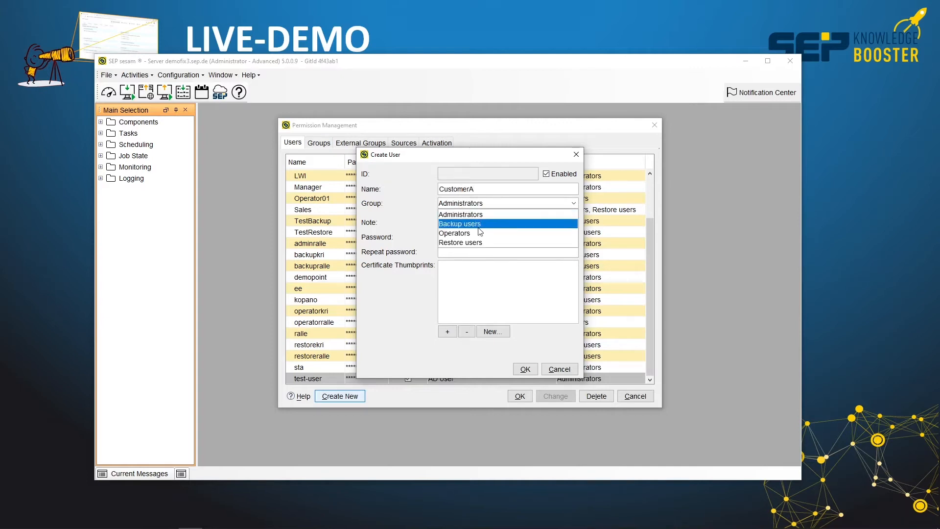
click(478, 243)
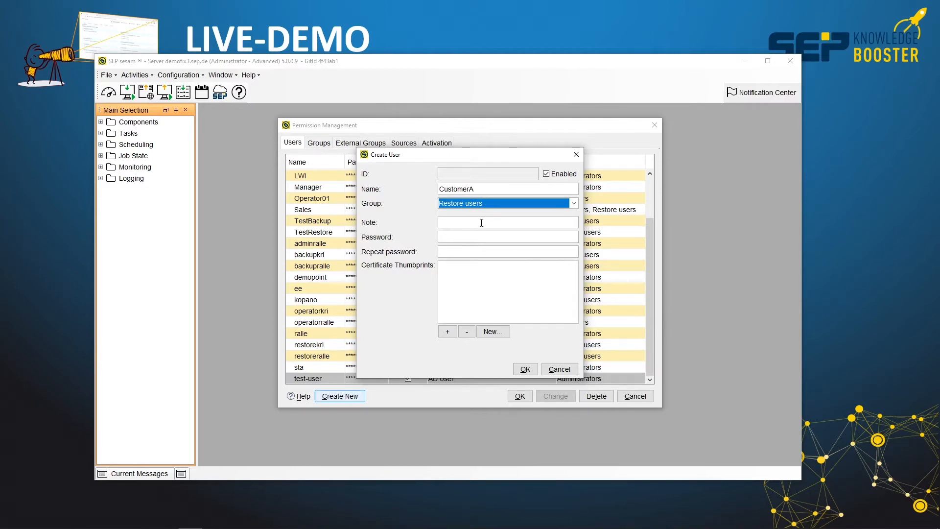
click(482, 221)
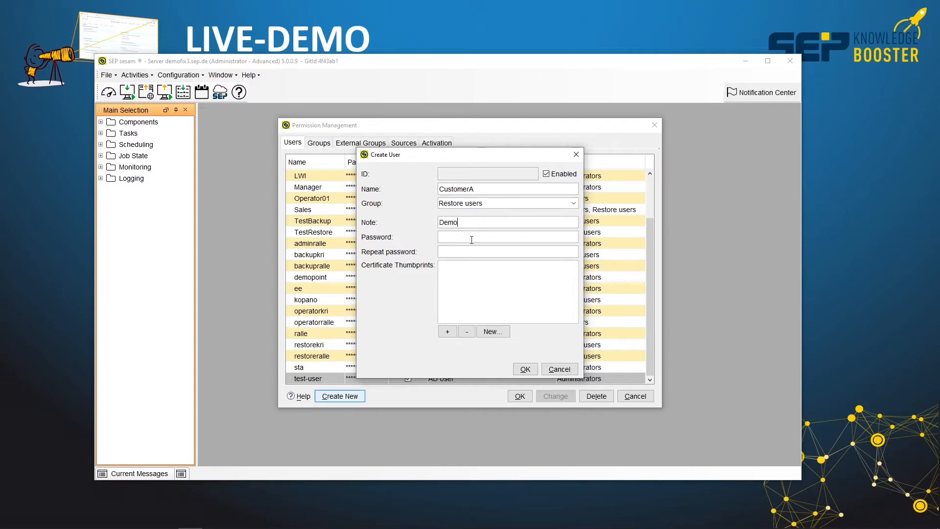
click(472, 237)
text(●●●)
click(469, 249)
text(●●)
click(525, 369)
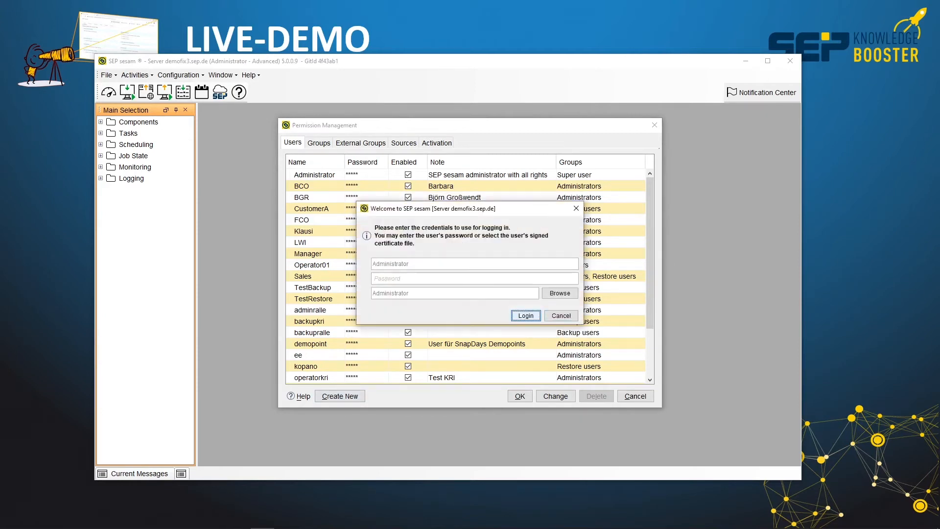
Step: Log in to the SEP sesam server as CustomerA with the account password
double_click(415, 260)
text(CustomerA)
text(*****)
click(520, 318)
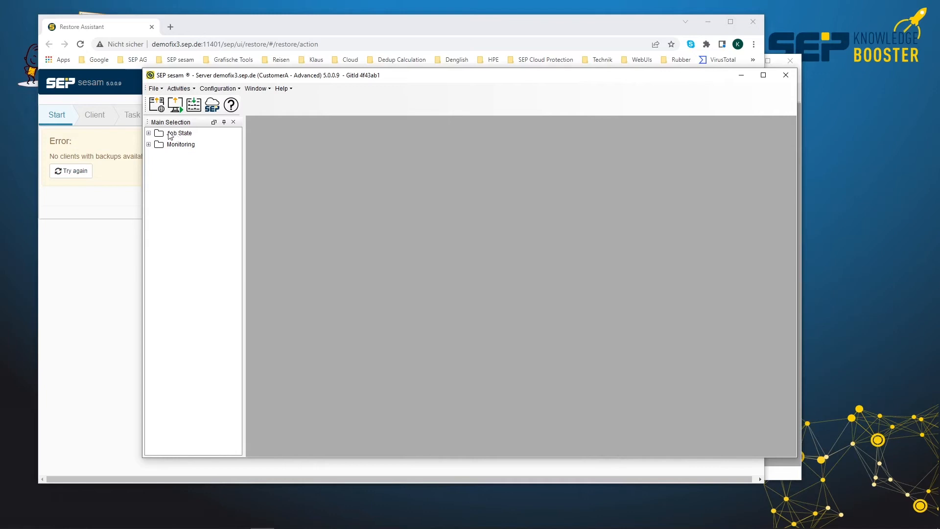
Step: Examine the Job State and Monitoring entries available to CustomerA and open the web Restore Assistant
click(148, 133)
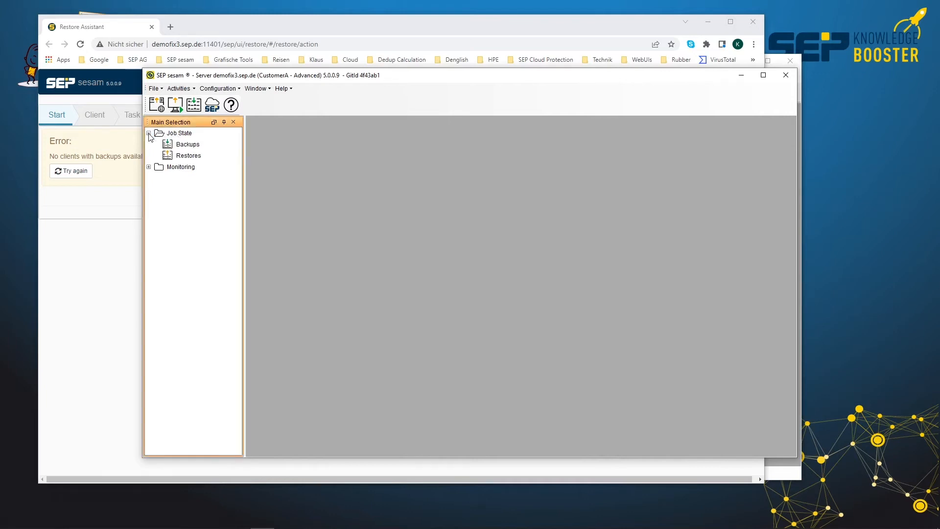
click(149, 133)
click(149, 144)
click(149, 144)
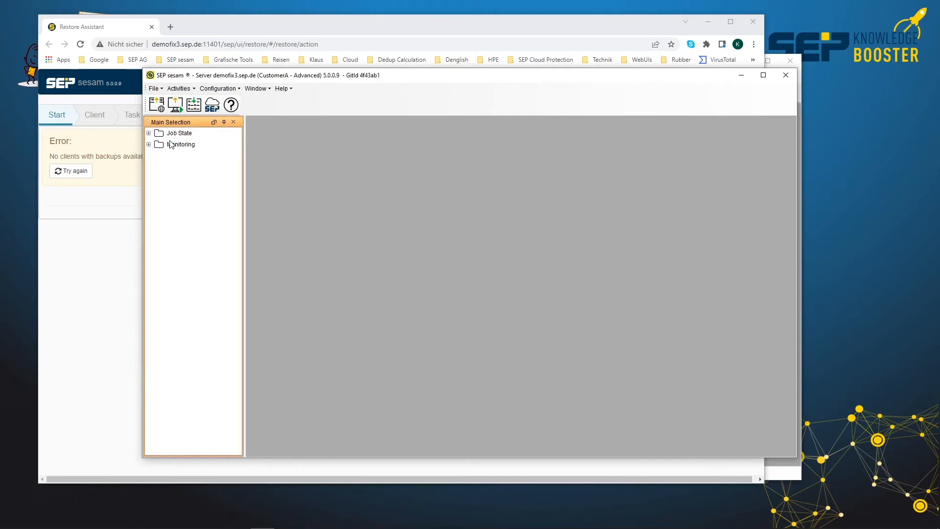
click(158, 106)
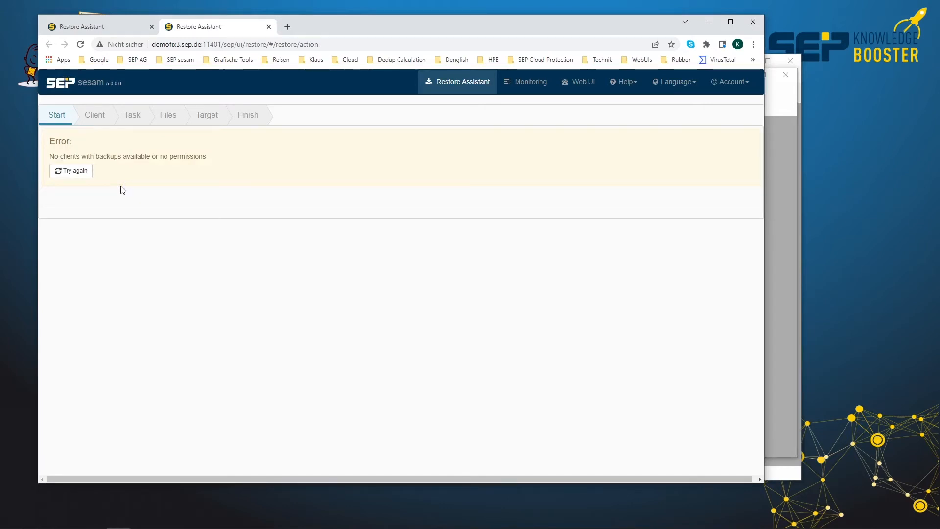
Step: Move the CustomerA window aside and close Permission Management in the Administrator window
click(783, 104)
drag(657, 78, 749, 126)
drag(748, 122, 782, 134)
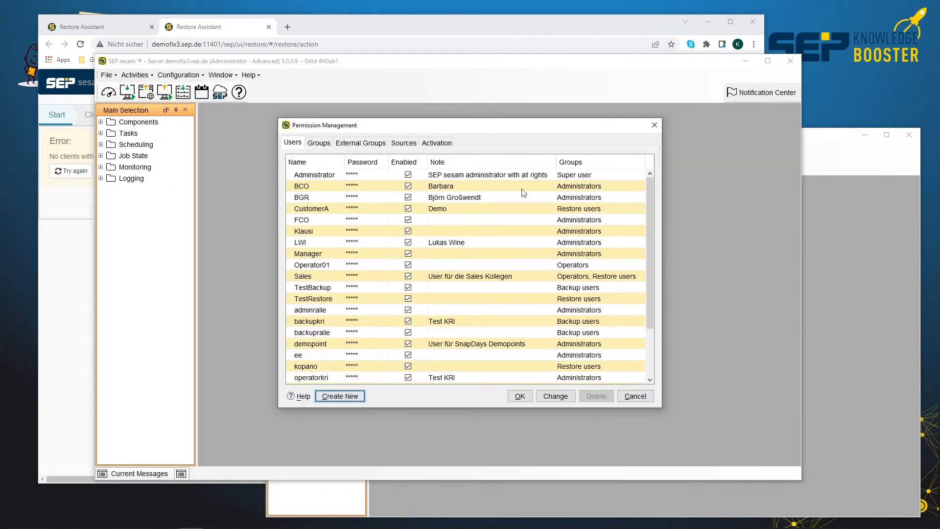
click(635, 396)
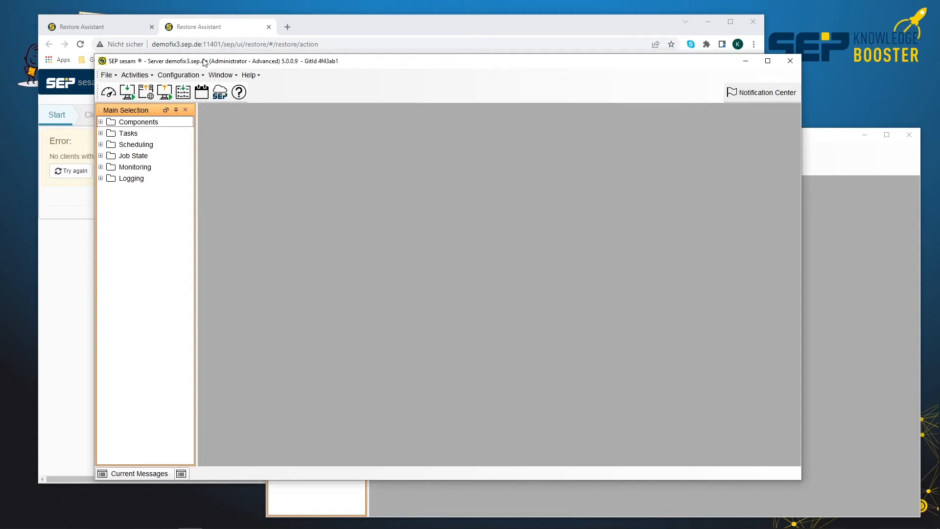
Step: Open the permissions of the domino10win client under Groupware/Domino and check the access settings for Restore users and Backup users
click(101, 134)
click(142, 147)
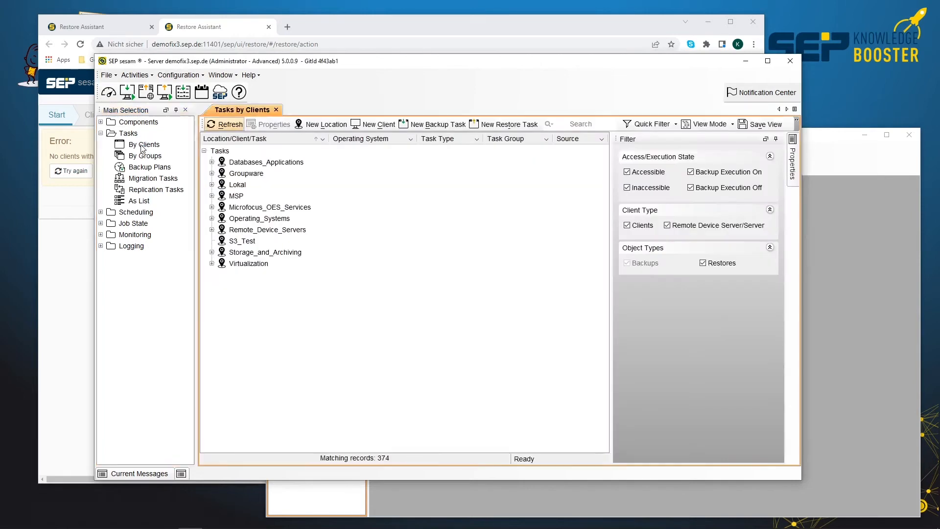
click(212, 174)
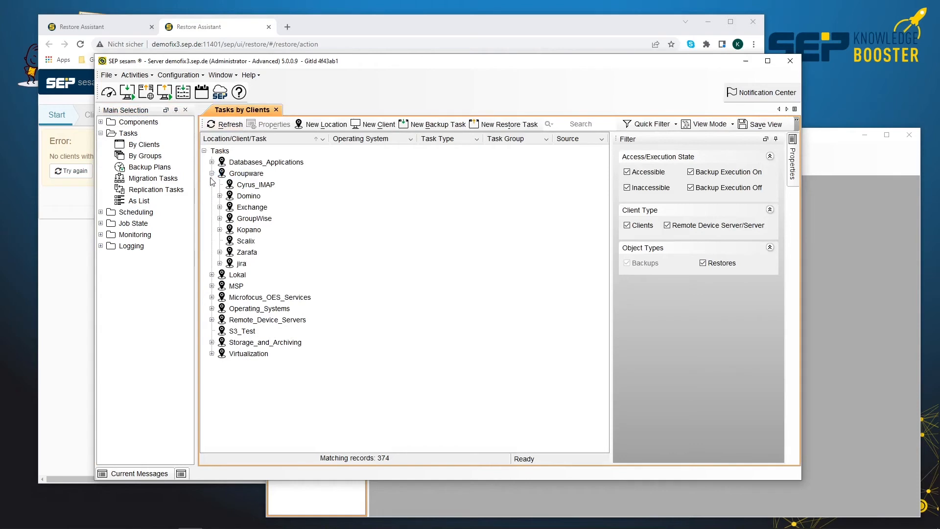
click(220, 197)
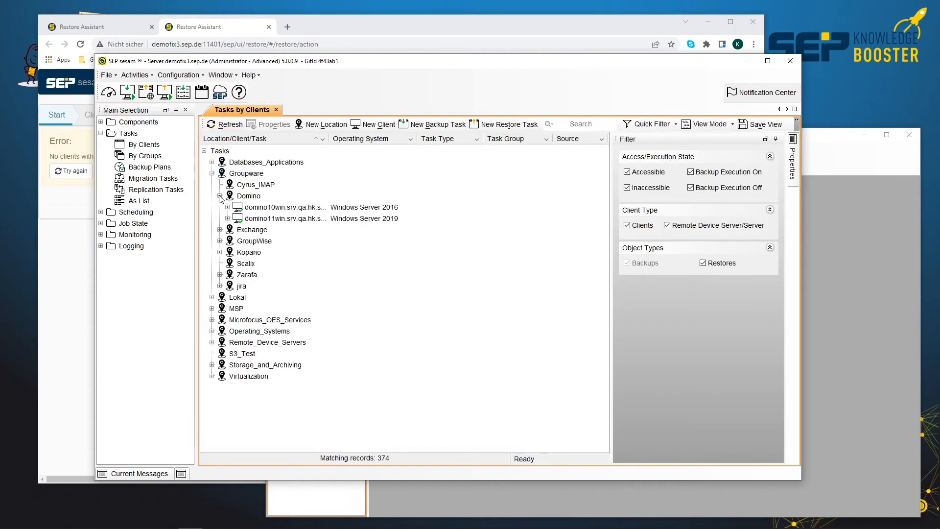
click(294, 207)
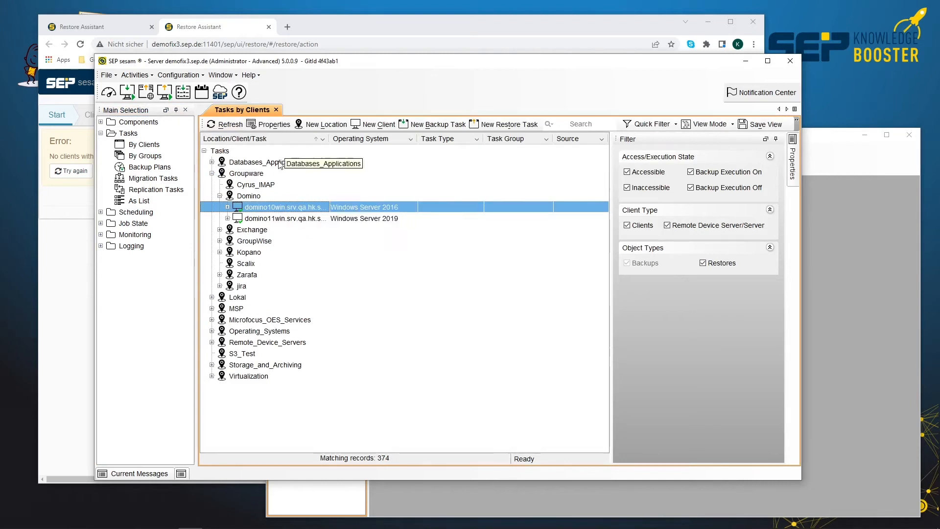
click(275, 125)
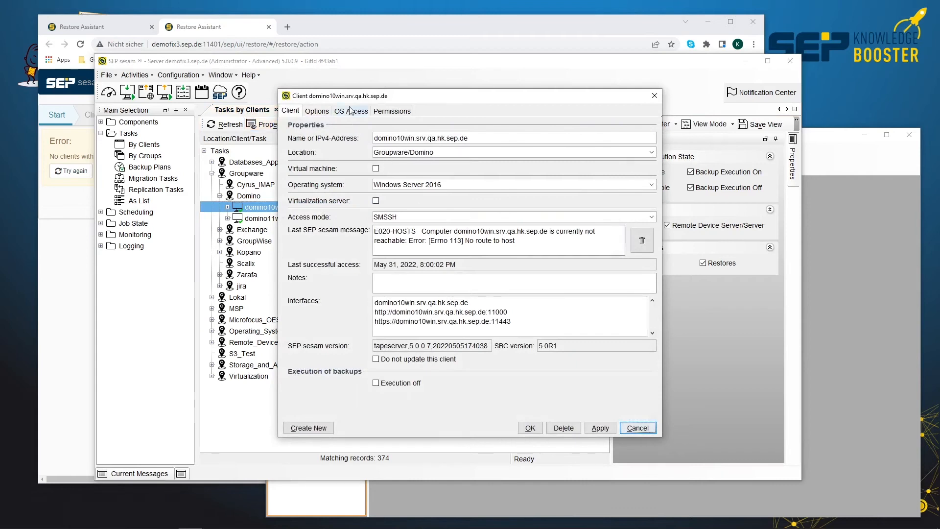
click(396, 112)
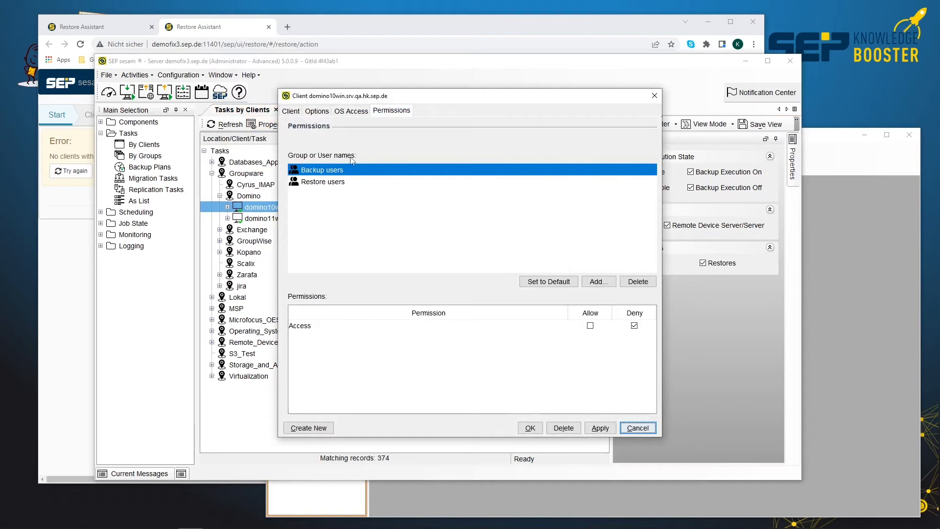
click(336, 183)
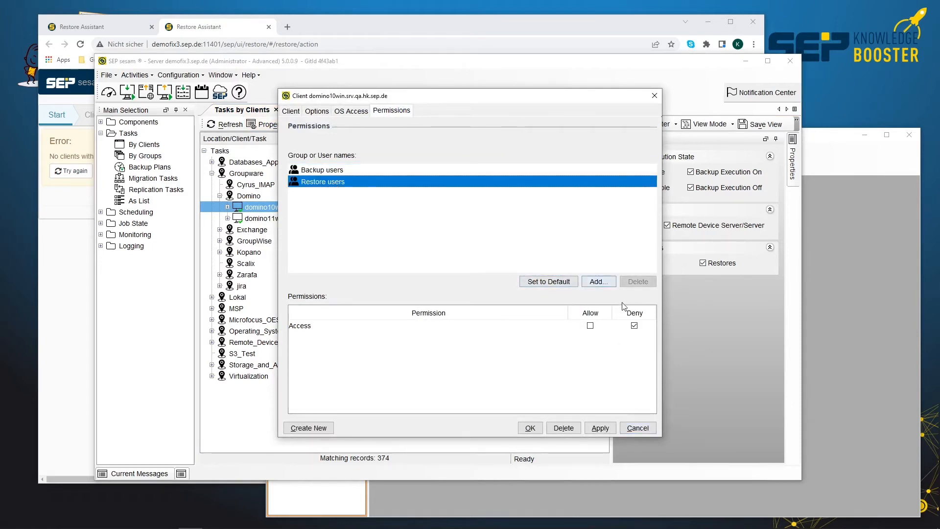
click(341, 171)
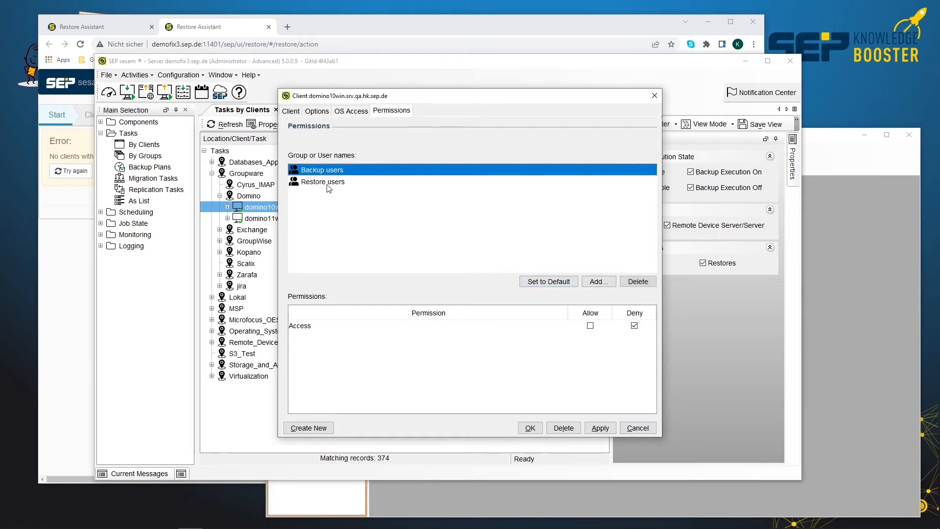
Step: Add the user CustomerA to the client's permissions with access allowed and save the client
click(604, 281)
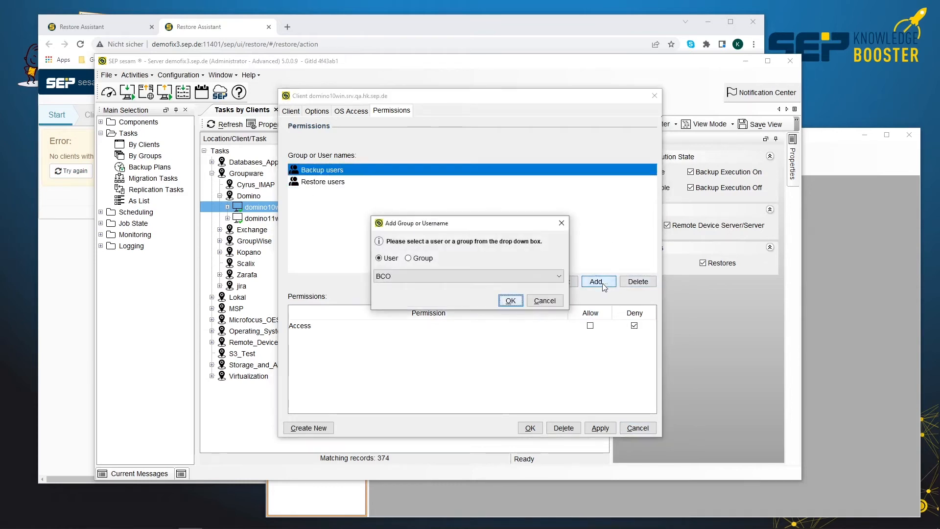
click(408, 277)
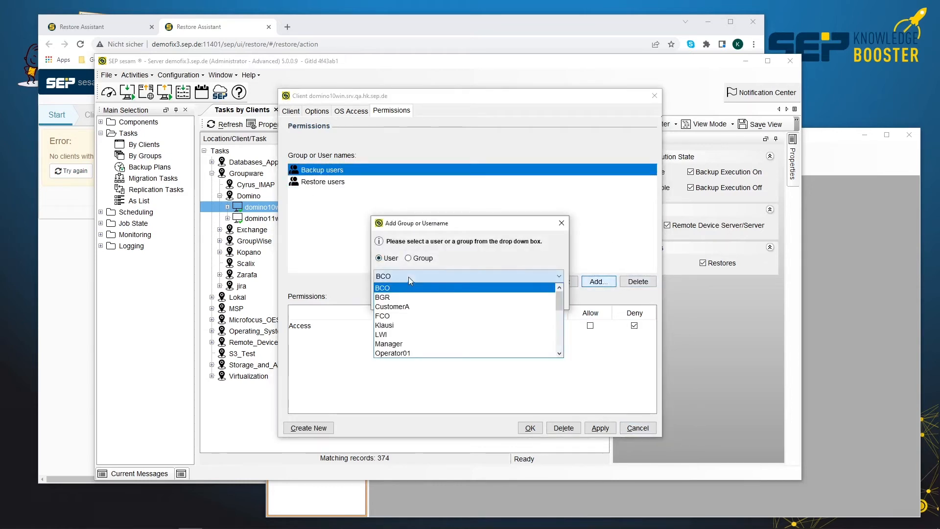
click(401, 307)
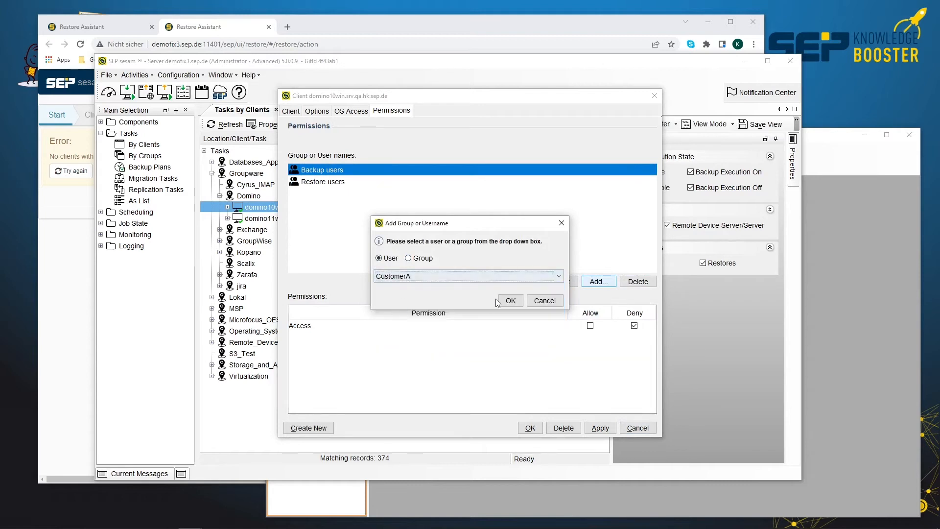
click(514, 303)
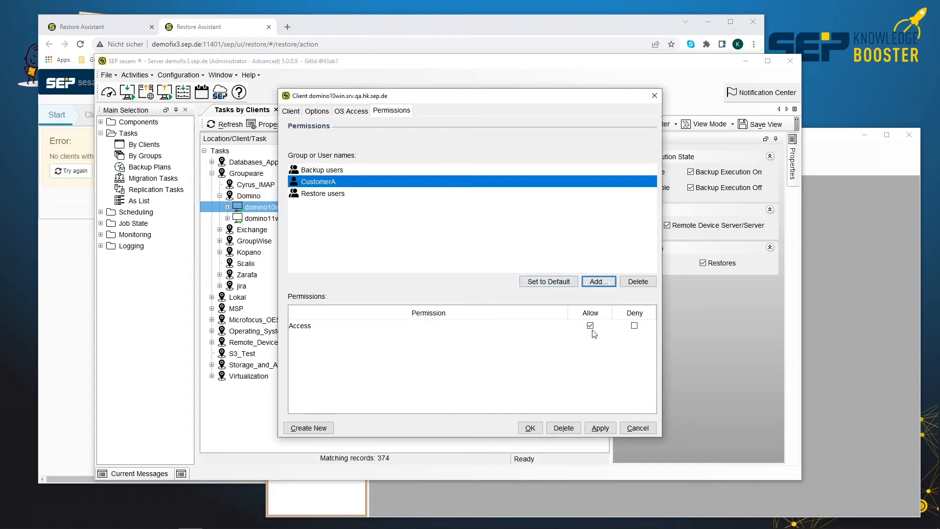
click(531, 428)
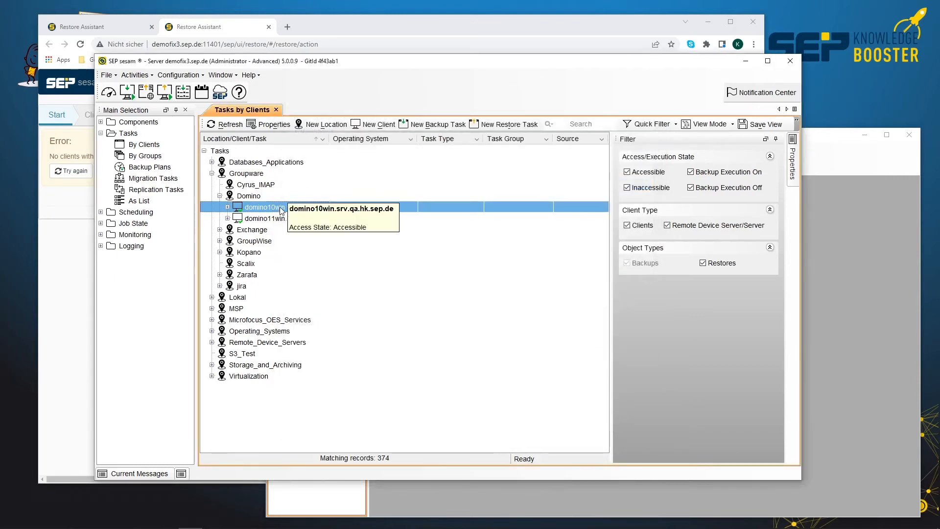
Step: Switch to the browser, reload the Restore Assistant, and proceed with HCL Domino on the domino10win client to the domino10win_Domino_data task
click(357, 35)
key(F5)
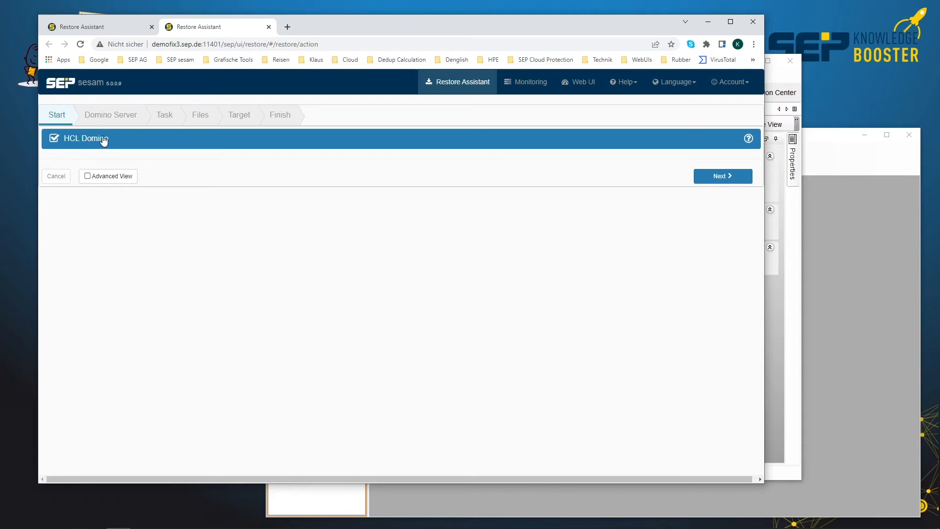
click(724, 177)
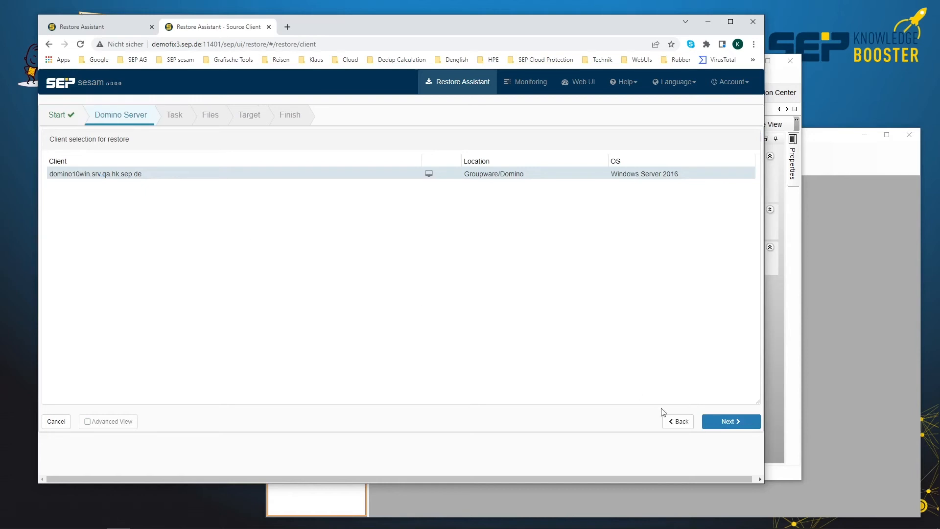
click(725, 423)
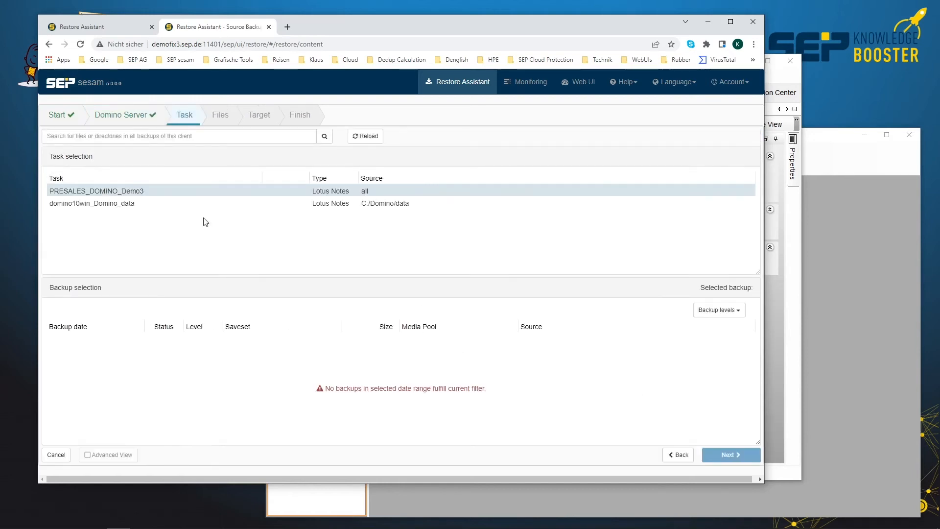
click(123, 206)
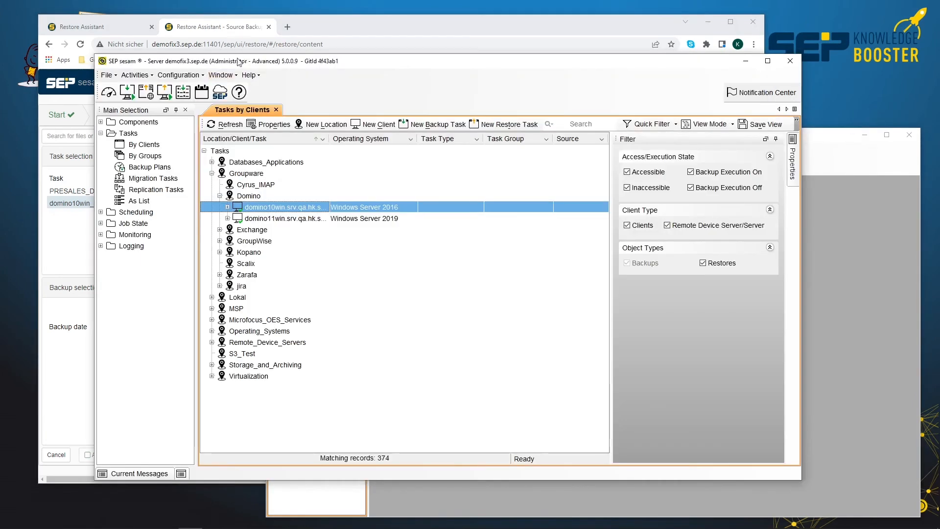
Step: Switch to the Administrator window, show the backup results of the domino10win client, and enlarge the results window
click(227, 208)
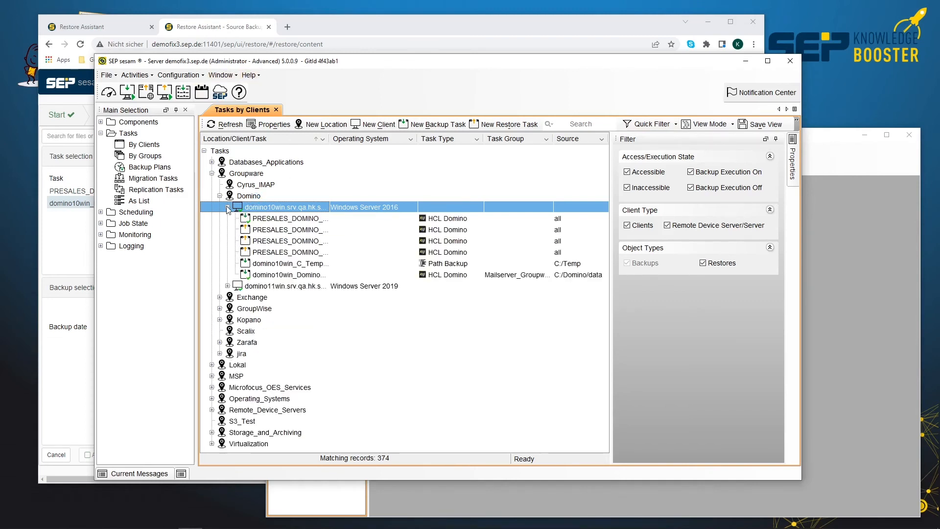
right_click(298, 205)
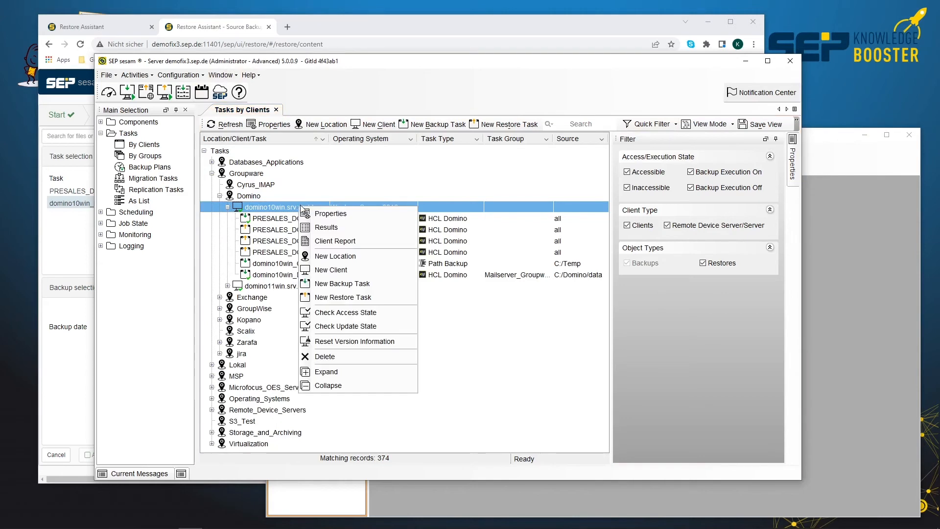
click(339, 226)
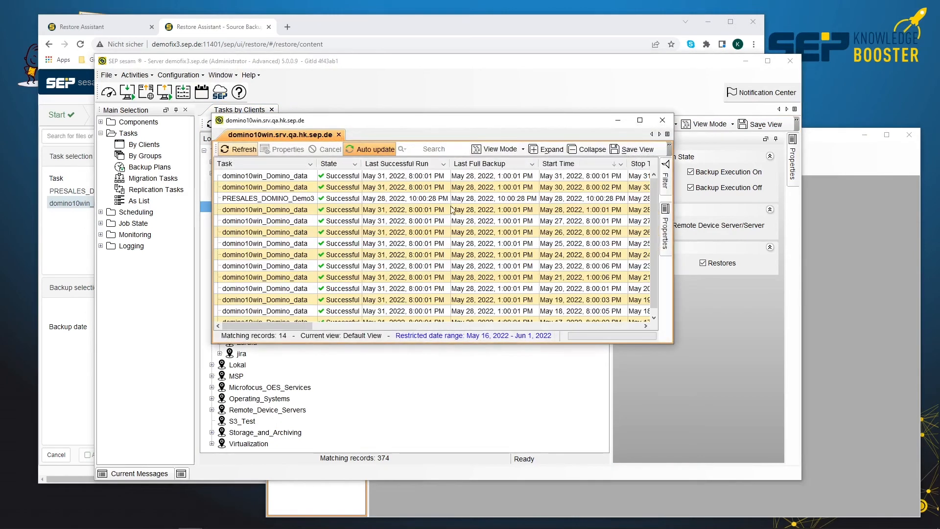
drag(673, 342, 886, 417)
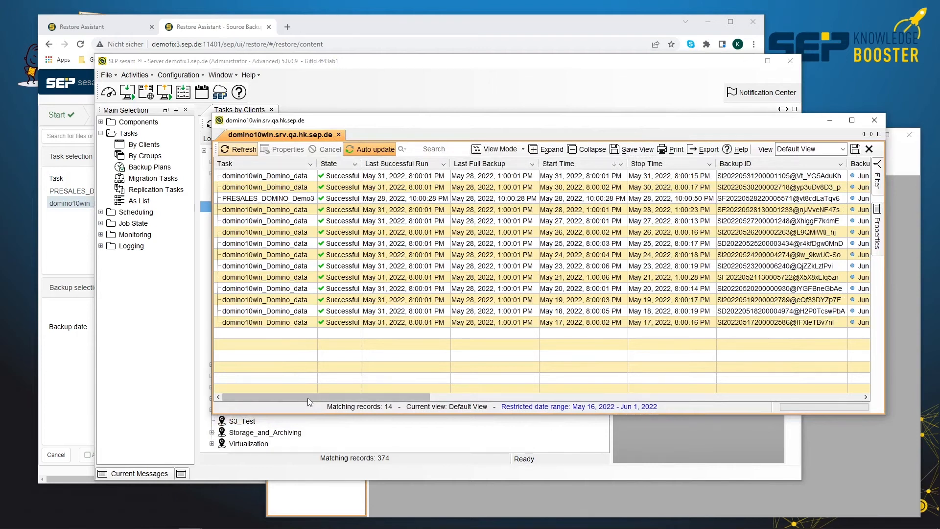
Step: Examine which backup pool the PRESALES_DOMINO_Demo3 backup uses compared with the other backups of the client
drag(310, 395, 550, 395)
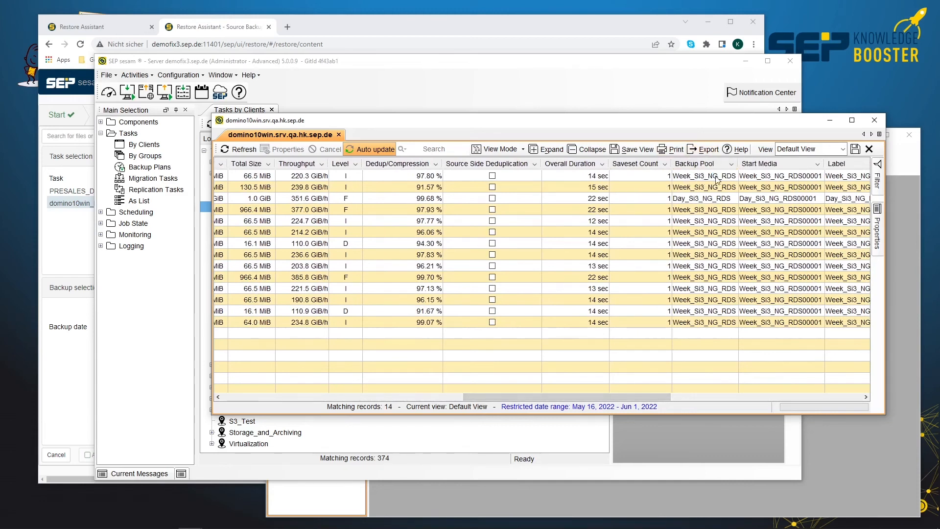
click(691, 200)
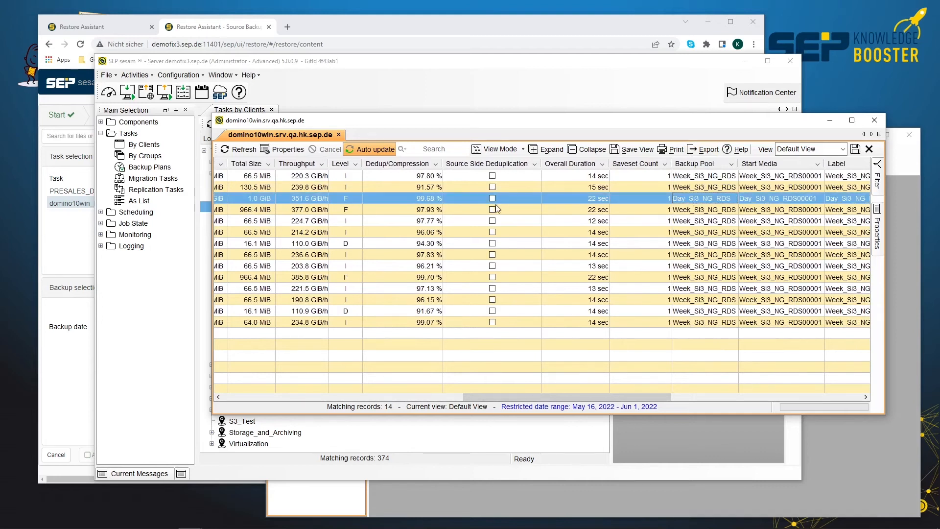
drag(505, 396, 262, 387)
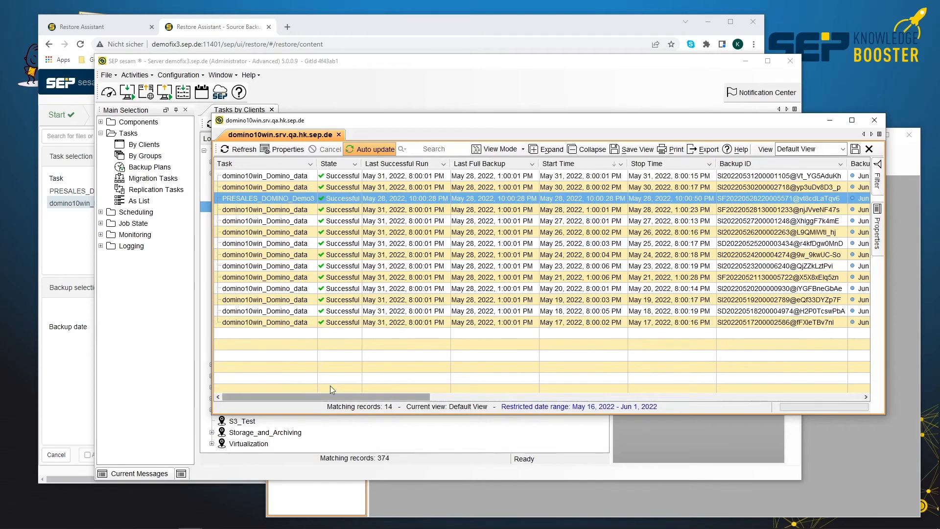
drag(330, 396, 605, 398)
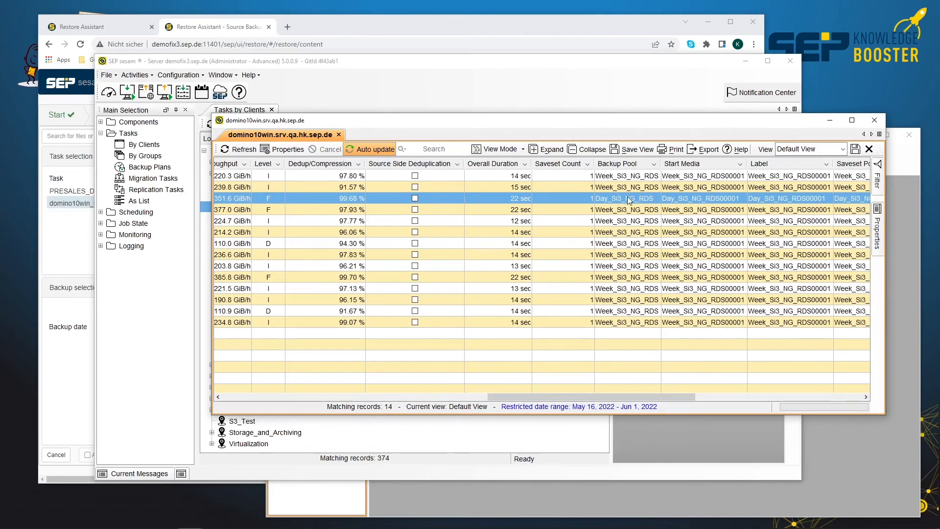
Step: Close the backup results window, list the media pools, and widen the name column so the full pool names are readable
click(875, 124)
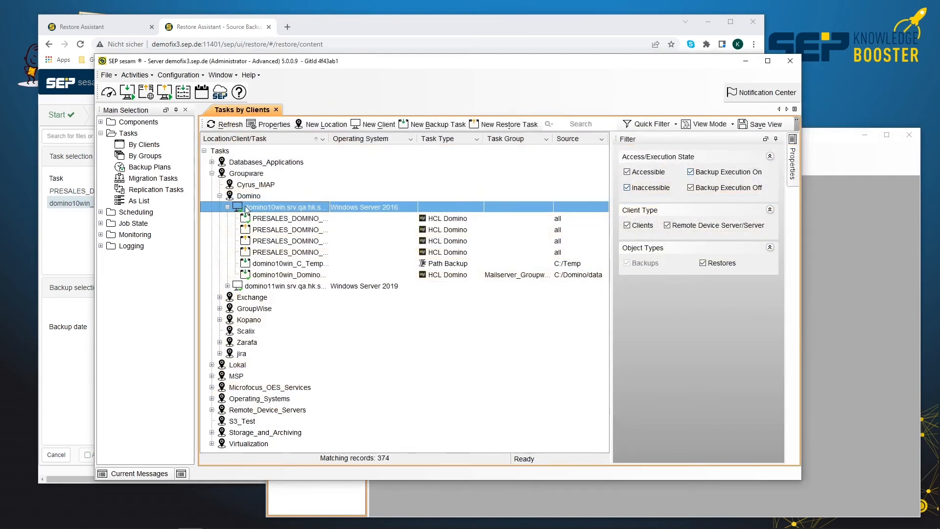
click(102, 122)
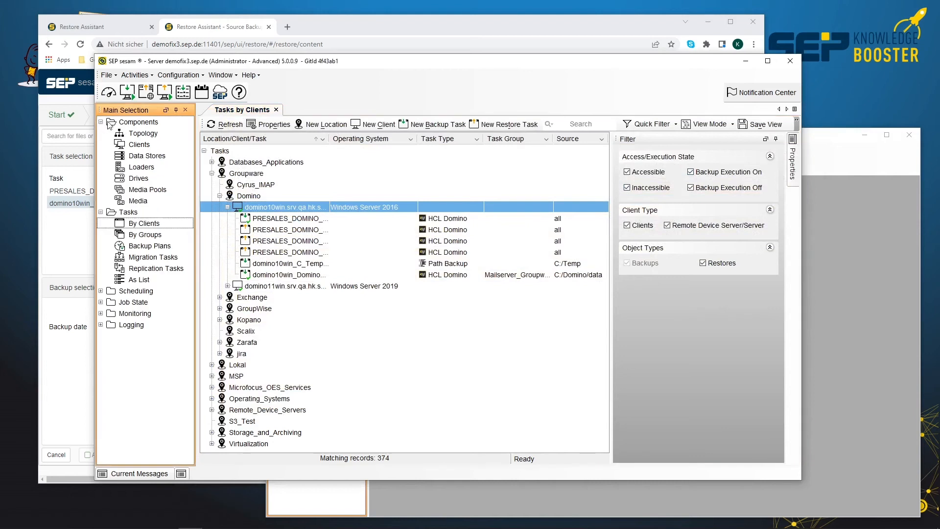
click(144, 191)
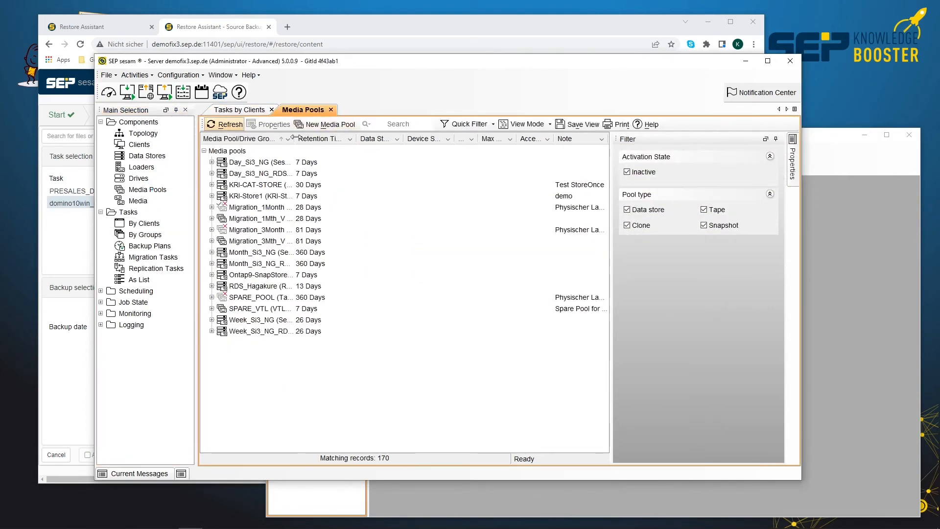
drag(294, 139, 394, 138)
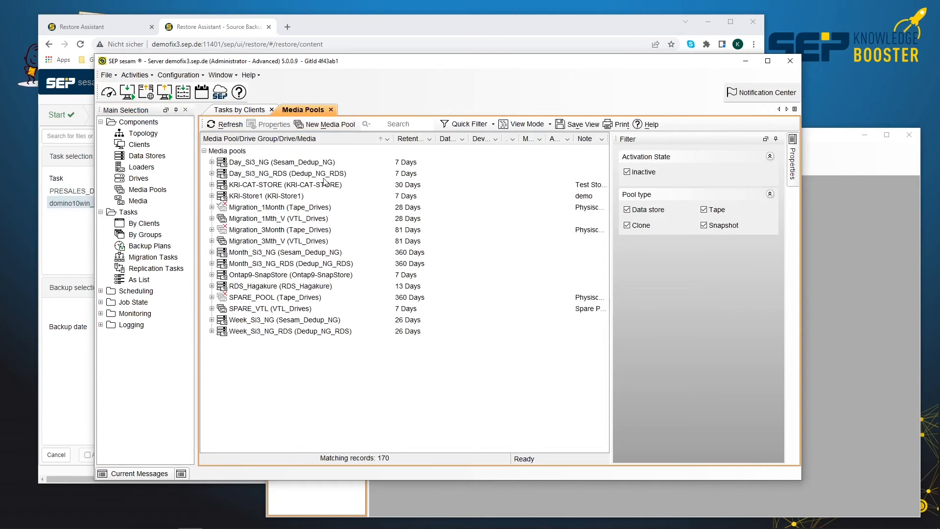
Step: Open the permissions of the Day_Si3_NG_RDS media pool and check the access settings for Backup users and Restore users
click(280, 174)
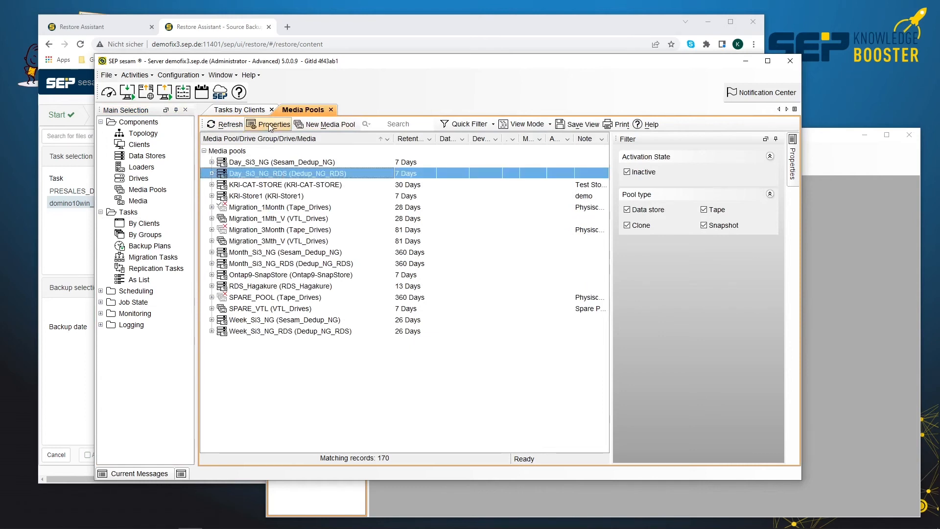
click(270, 126)
click(322, 145)
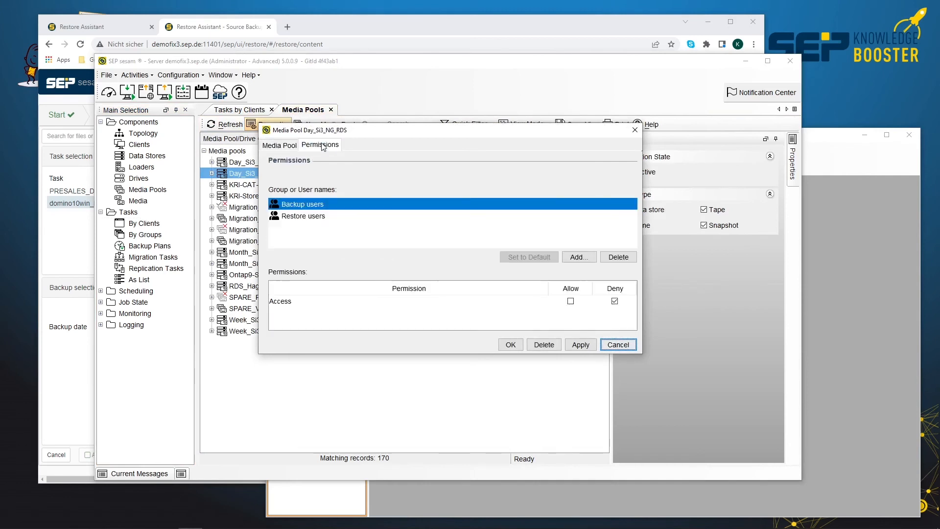
click(322, 218)
click(327, 205)
click(325, 216)
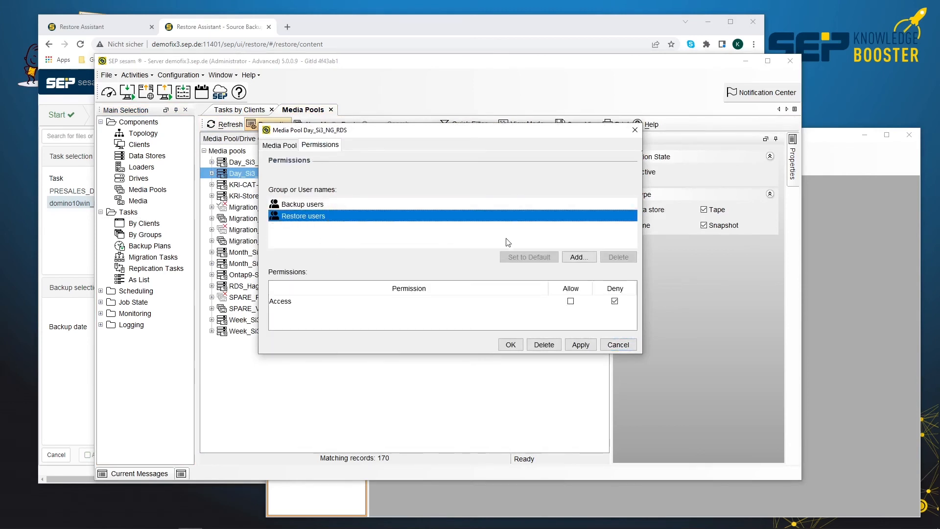
Step: Add the user CustomerA to the media pool's permissions with access allowed and save the pool
click(579, 257)
click(418, 277)
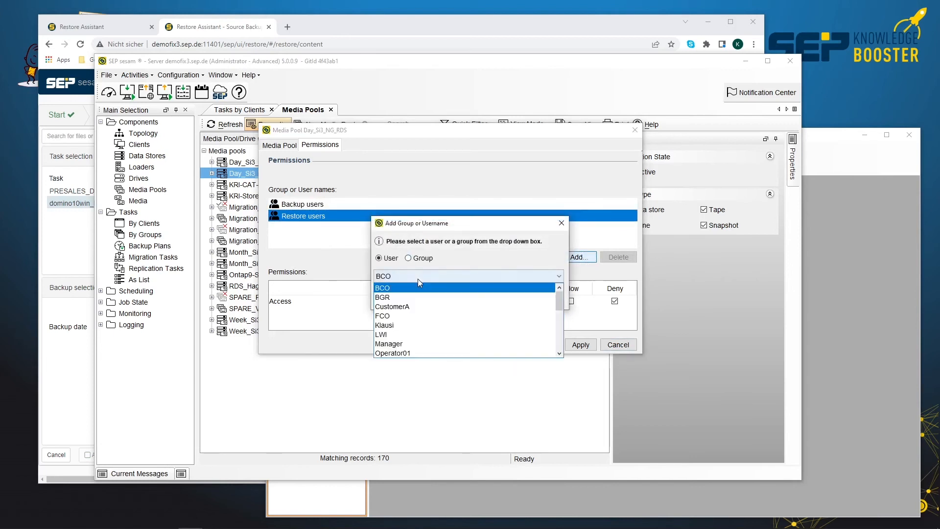
click(407, 308)
click(510, 300)
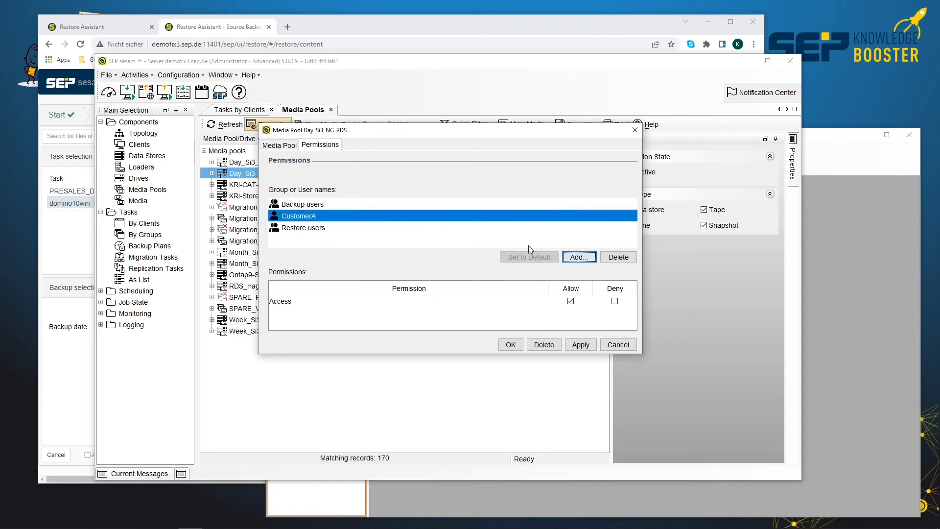
click(510, 346)
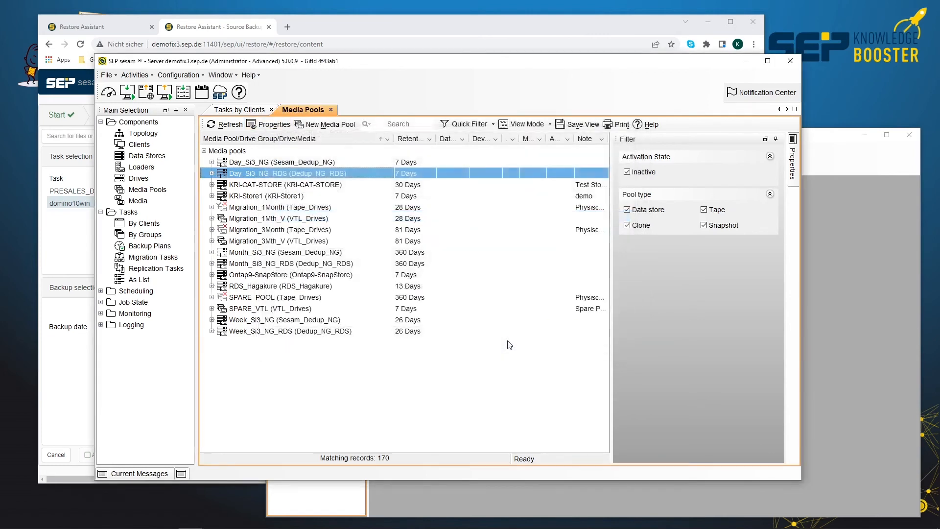
Step: Switch to the browser, reload the Restore Assistant, proceed to the domino10win tasks, compare both tasks' backups, and select PRESALES_DOMINO_Demo3
click(382, 30)
click(81, 44)
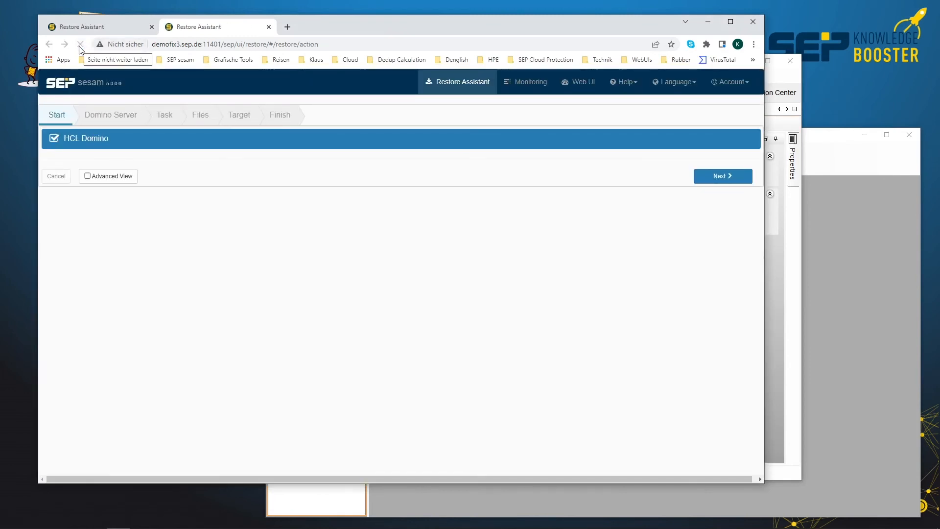
click(728, 177)
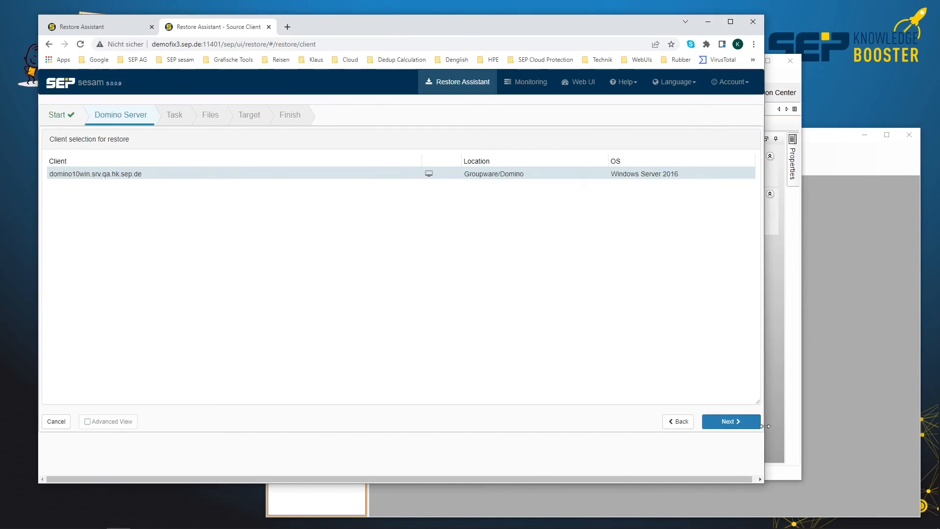
click(737, 429)
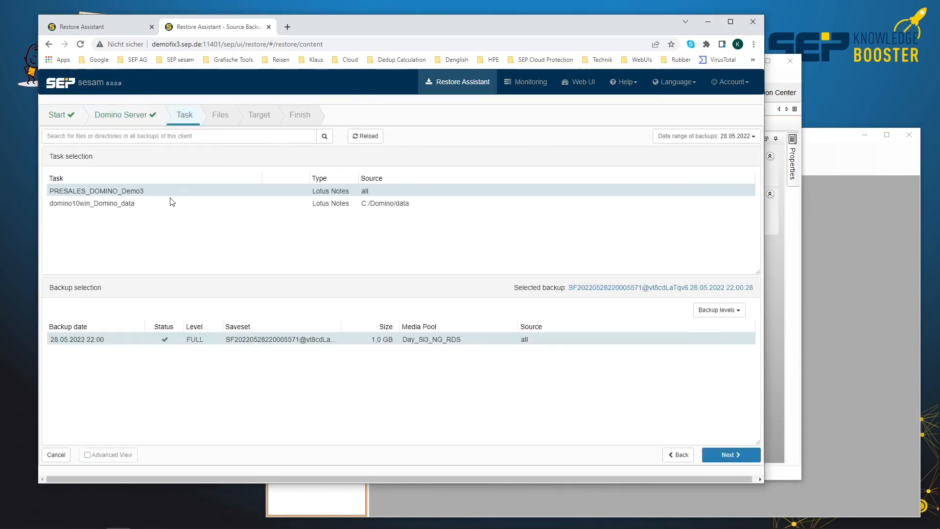
click(124, 207)
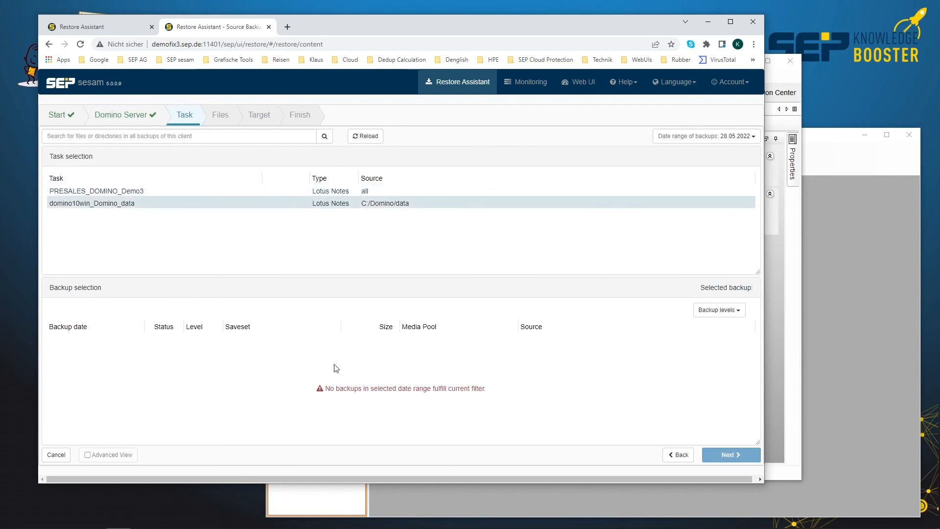
click(121, 191)
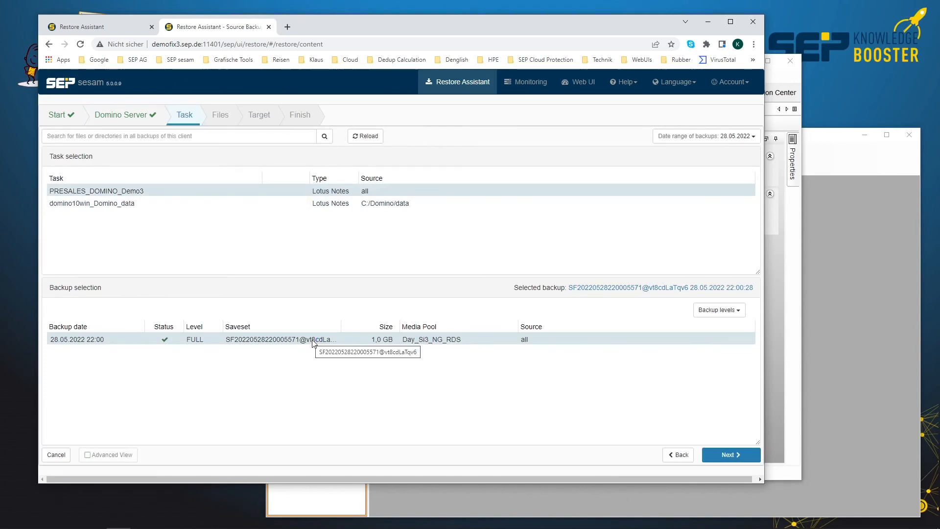
Step: Select notes.ini in the C:/Domino folder of the backup for restore and proceed to the target settings
click(730, 454)
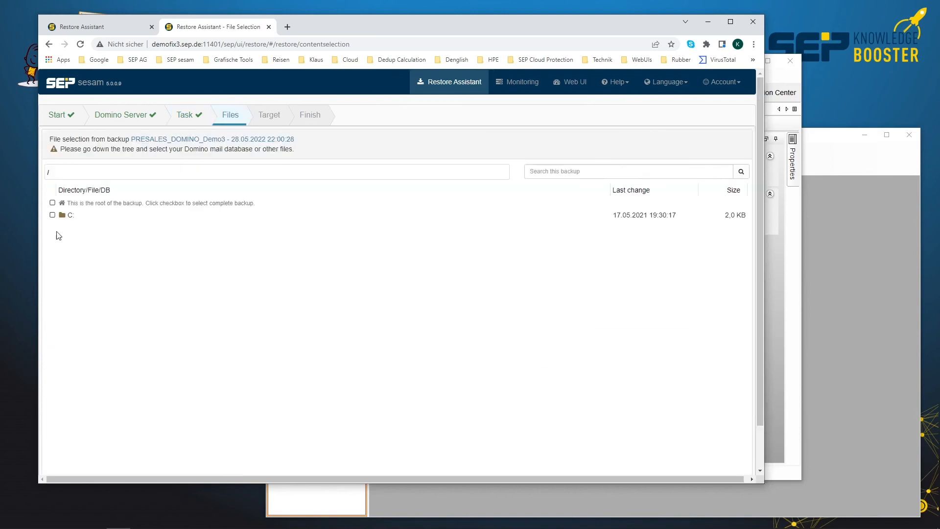
click(70, 216)
click(84, 218)
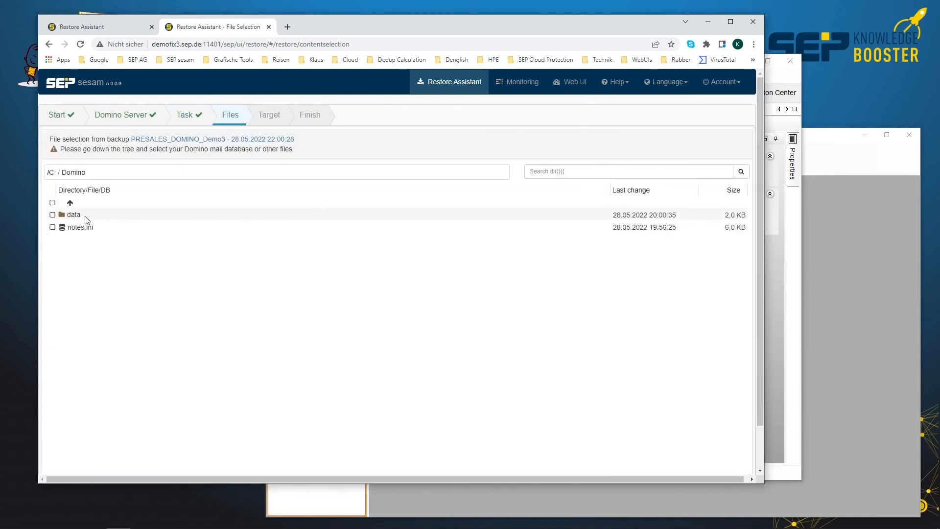
click(53, 227)
scroll(444, 389, down, 1)
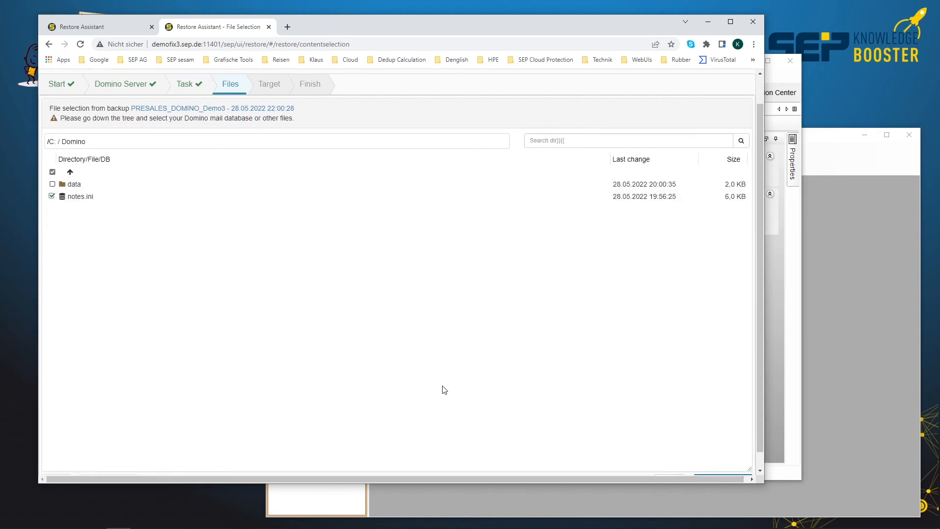
scroll(444, 390, down, 1)
click(731, 464)
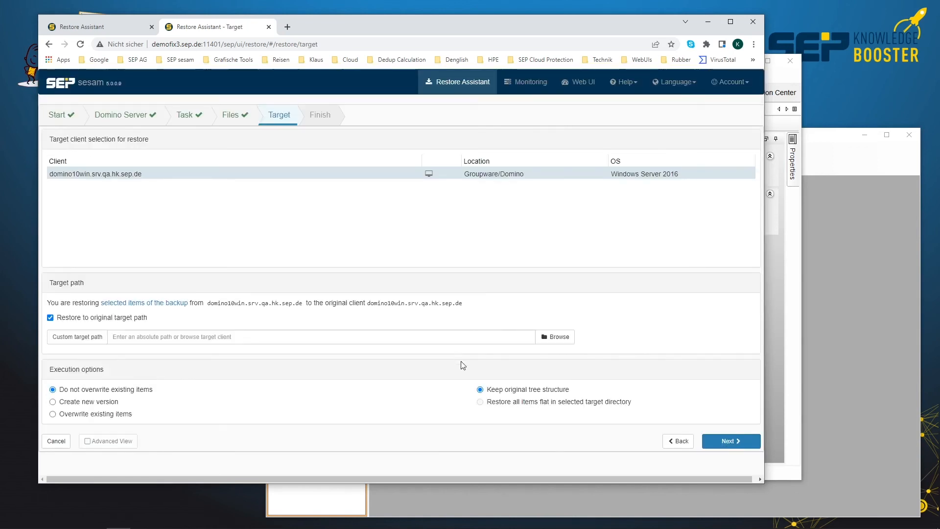
Step: Browse the target client and set C:/Temp as the custom target path for the restore
click(555, 336)
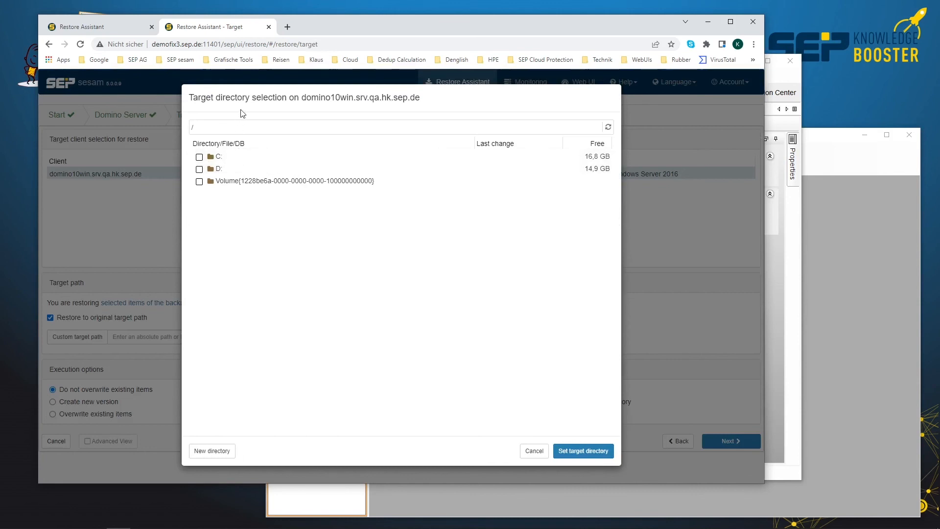
click(219, 157)
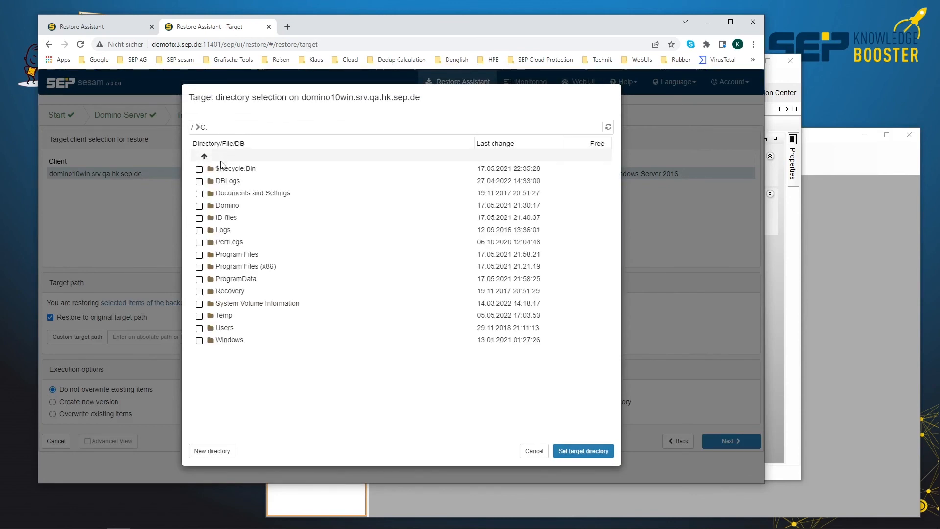
click(218, 315)
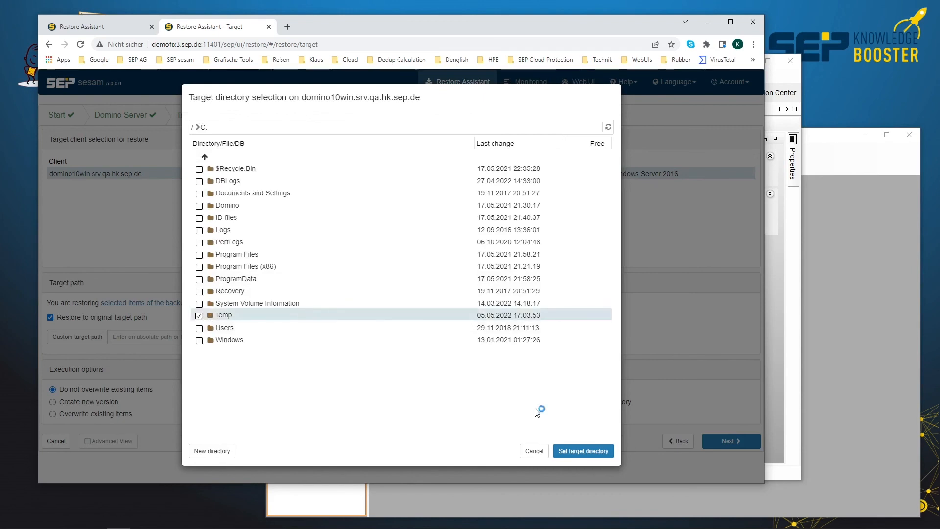
click(583, 450)
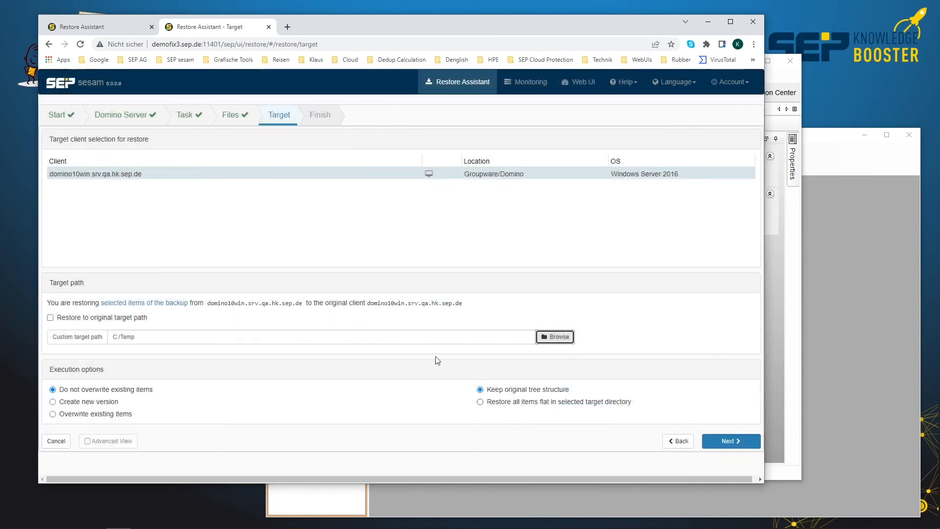
Step: Choose to restore all items flat in the target directory and overwrite existing items, and start the restore
click(531, 403)
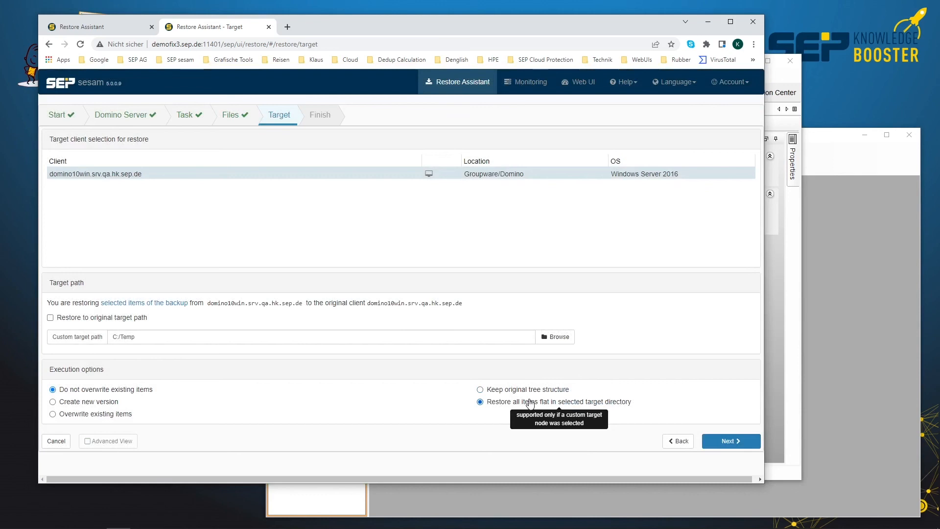
click(113, 416)
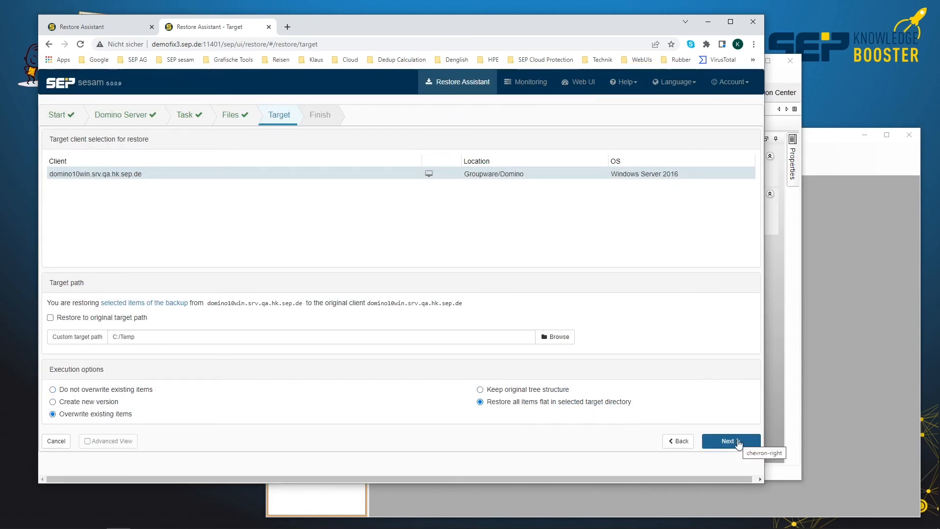
click(738, 443)
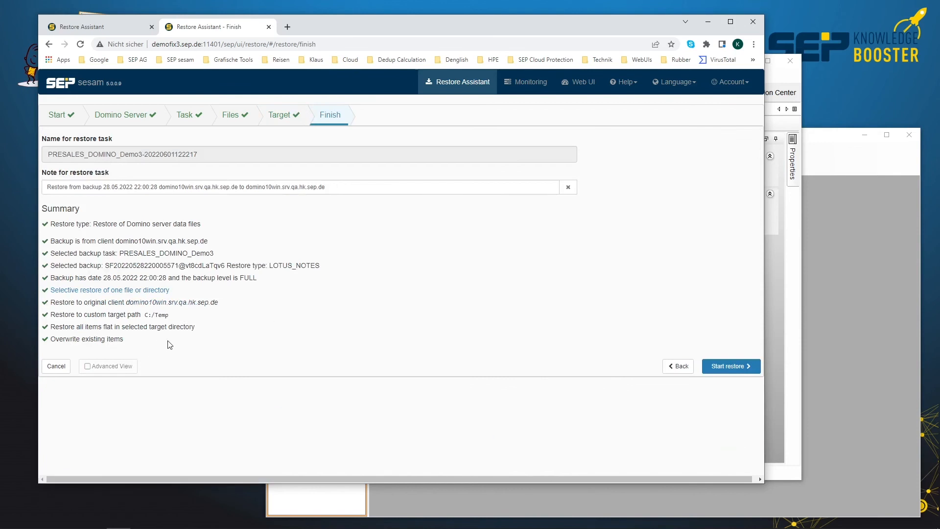
click(737, 367)
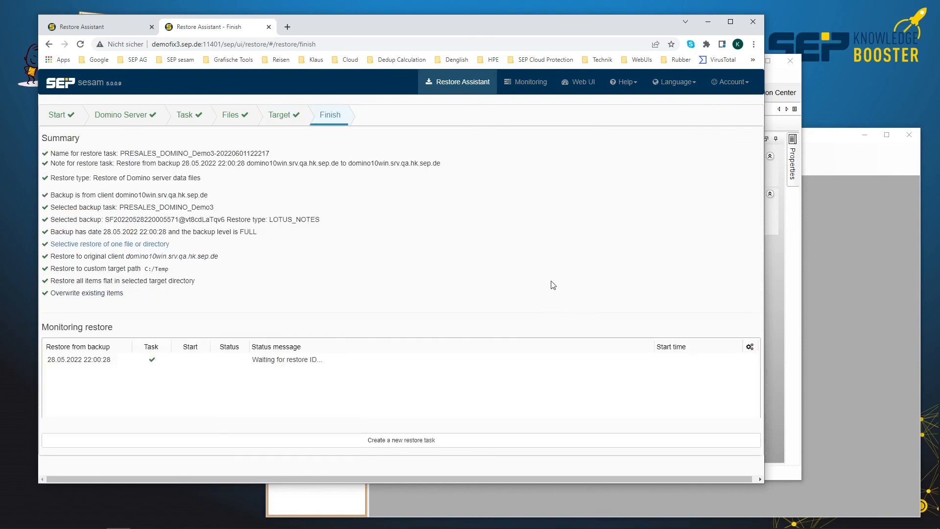